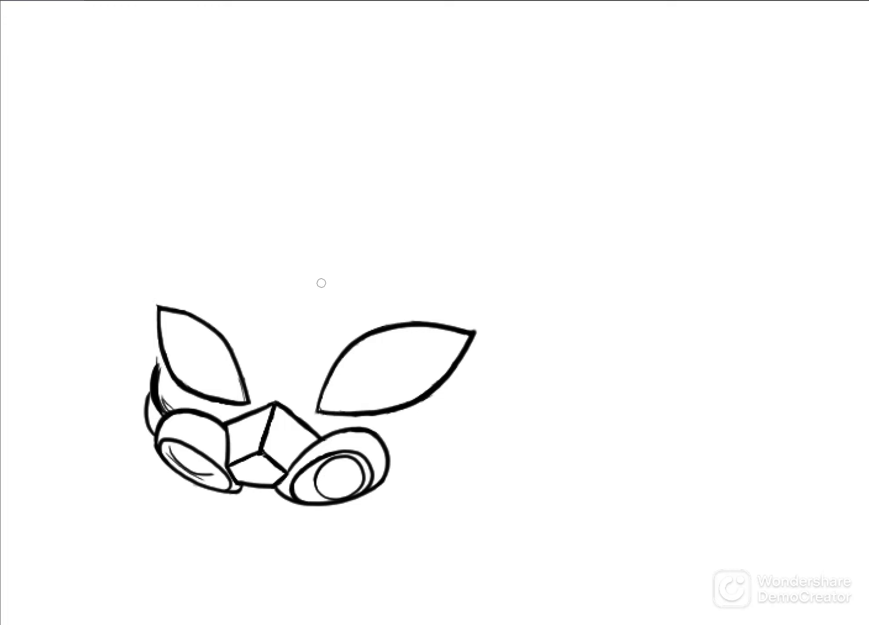
key(ctrl+z)
Step: Sketch a brow curve above the eye holes and a small dash above the mask
drag(464, 282, 483, 251)
drag(309, 191, 323, 189)
scroll(551, 157, up, 3)
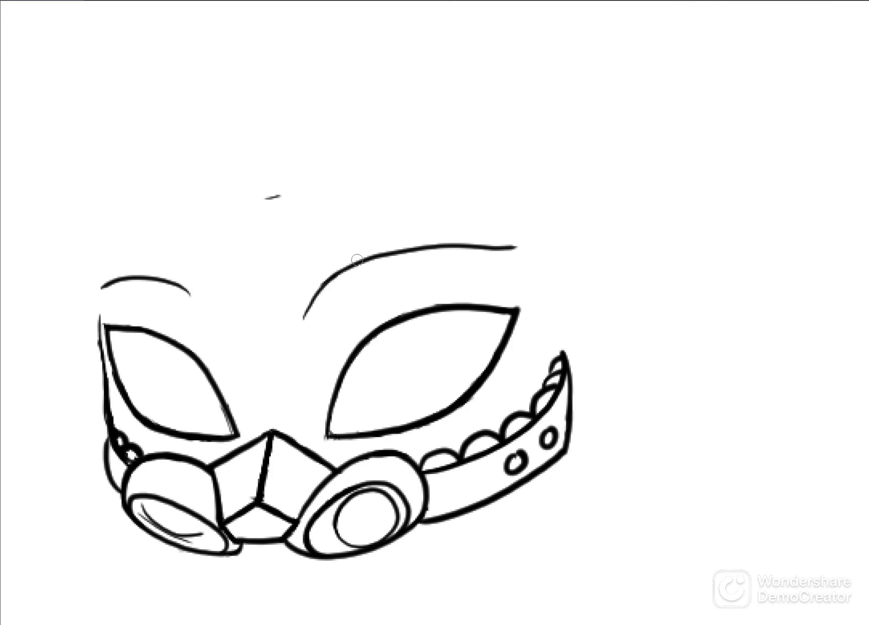
scroll(564, 303, down, 3)
scroll(565, 330, up, 2)
scroll(452, 278, down, 3)
scroll(468, 422, down, 1)
scroll(468, 422, up, 2)
Step: Shift the mask to the top-left of the view and sketch a curled paw below it
mouse_move(379, 402)
mouse_down()
mouse_move(327, 434)
mouse_move(366, 427)
mouse_up()
drag(416, 295, 431, 252)
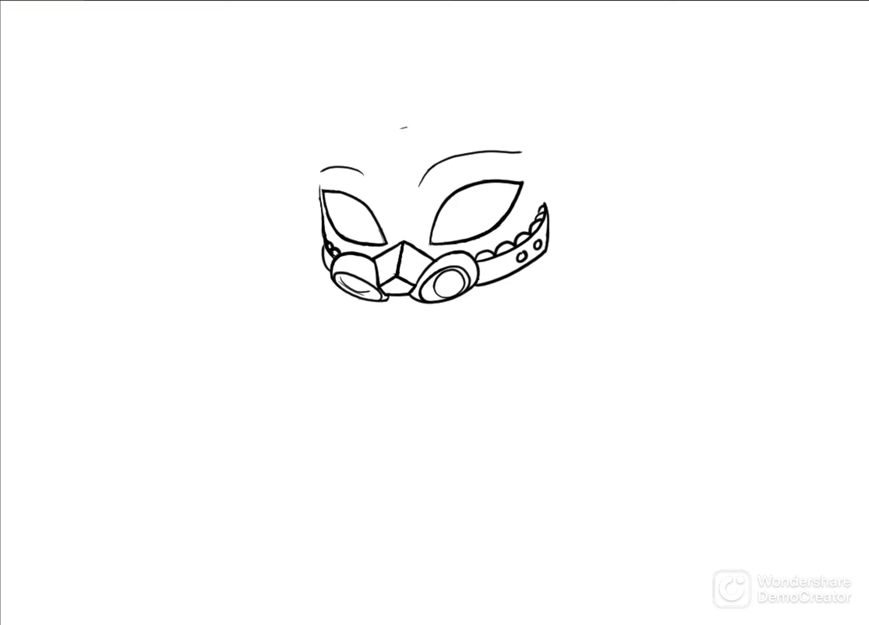
drag(432, 252, 347, 129)
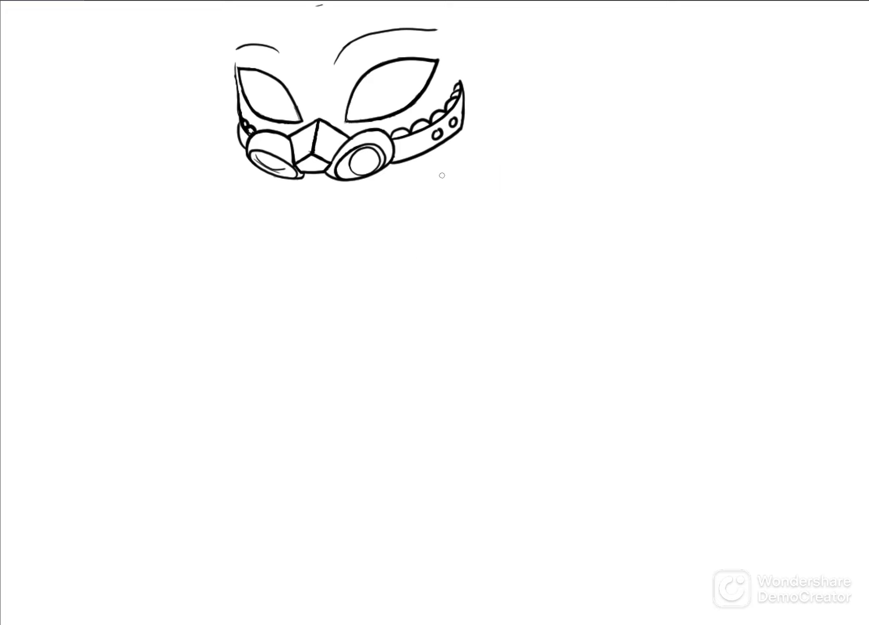
mouse_move(489, 217)
mouse_down()
mouse_move(460, 249)
mouse_move(562, 204)
mouse_up()
drag(343, 257, 281, 322)
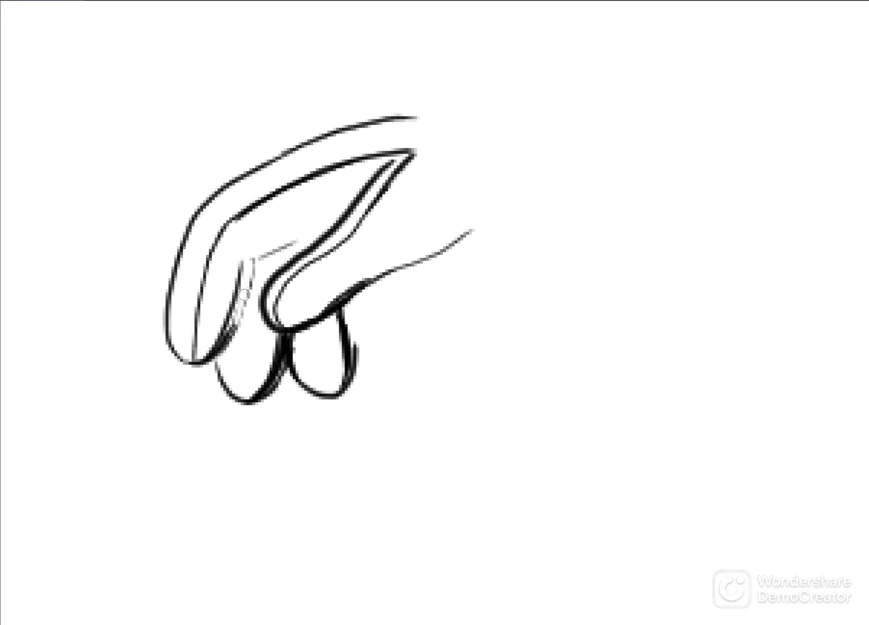
Step: Undo the thick finger strokes, then select the paw sketch and resize it with Ctrl+T
key(ctrl+z)
key(ctrl+z)
key(ctrl+z)
scroll(274, 394, down, 4)
scroll(273, 394, up, 2)
drag(330, 442, 306, 466)
key(ctrl+t)
scroll(306, 445, down, 2)
key(Return)
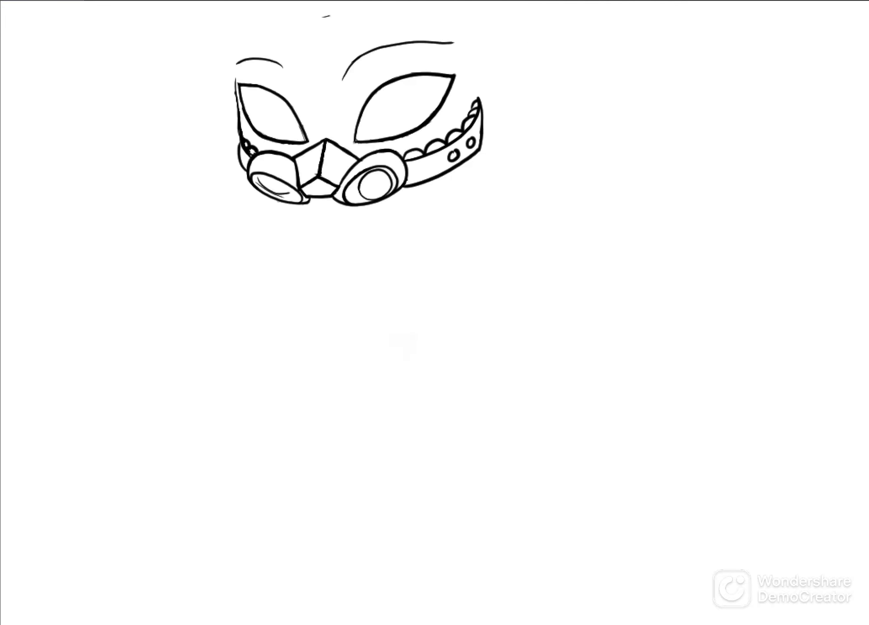
scroll(384, 338, up, 2)
Step: Undo the strap-side line and try a curve running down from the left goggle
scroll(384, 338, left, 3)
scroll(434, 261, down, 1)
Step: Undo the neck curve and paw strokes and try a line beside the right strap
drag(530, 147, 525, 198)
key(ctrl+z)
scroll(538, 212, down, 2)
scroll(537, 213, left, 2)
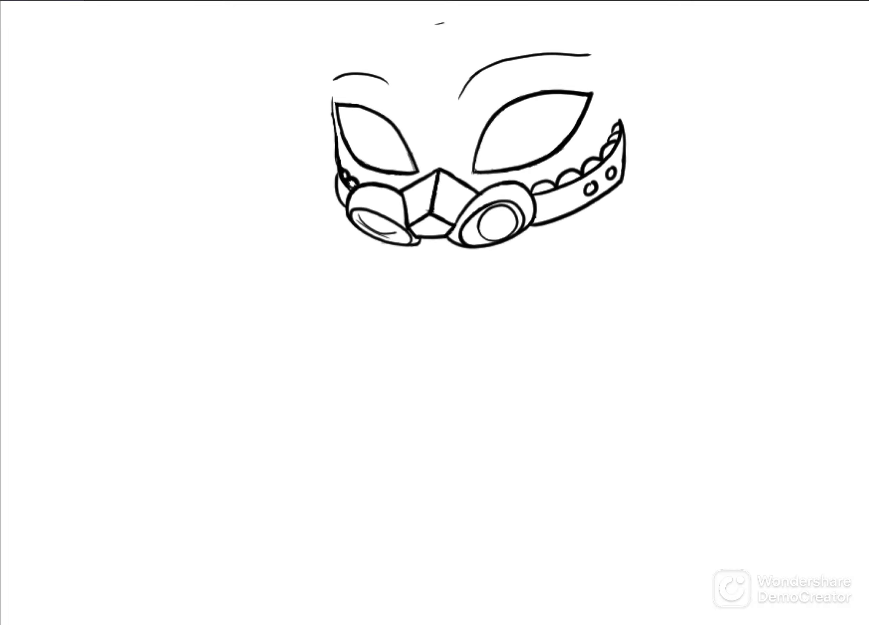
drag(383, 244, 459, 407)
key(ctrl+z)
scroll(520, 260, down, 2)
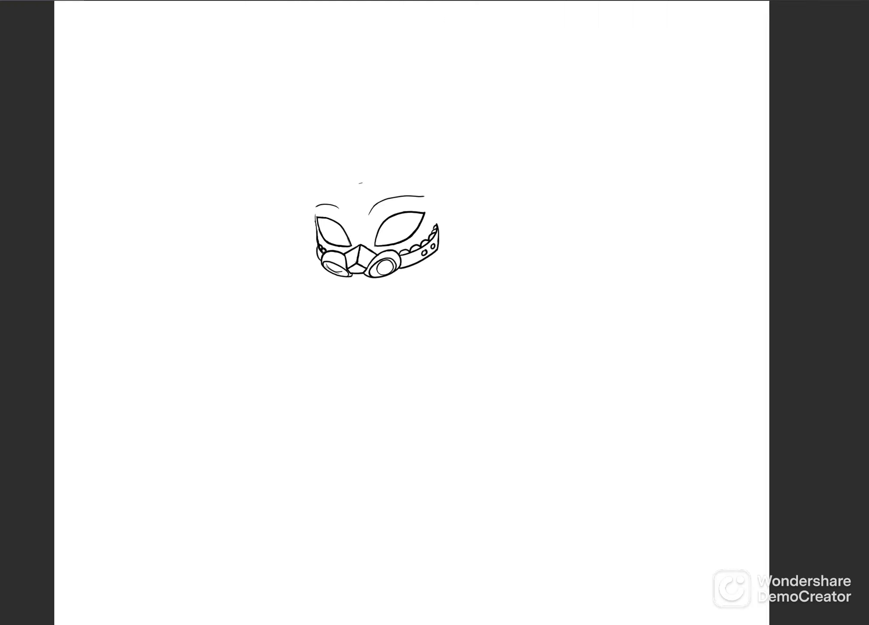
scroll(520, 259, left, 1)
scroll(520, 260, up, 2)
scroll(472, 209, down, 1)
scroll(473, 210, right, 2)
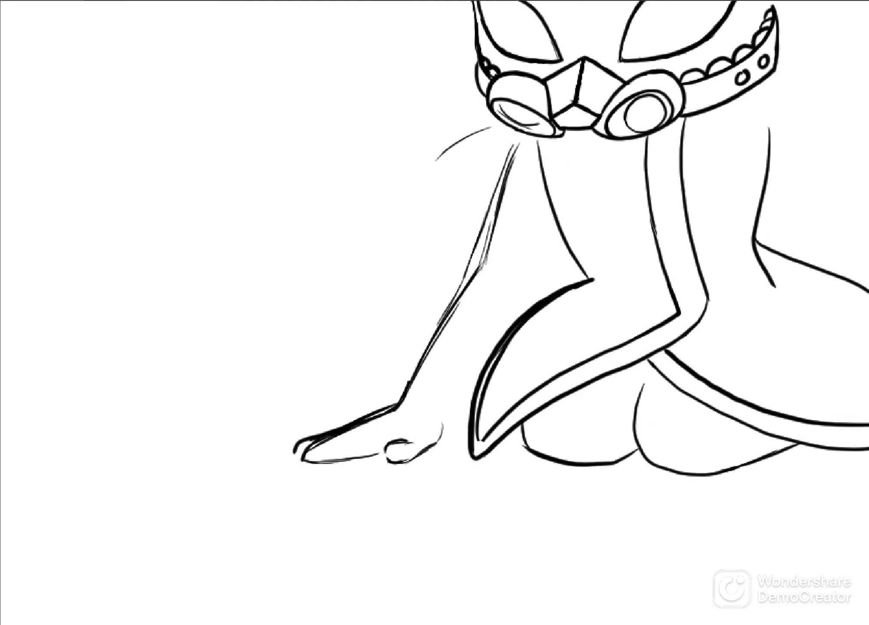
Step: Zoom in on the reaching arm and paw
scroll(238, 427, up, 4)
scroll(285, 434, down, 3)
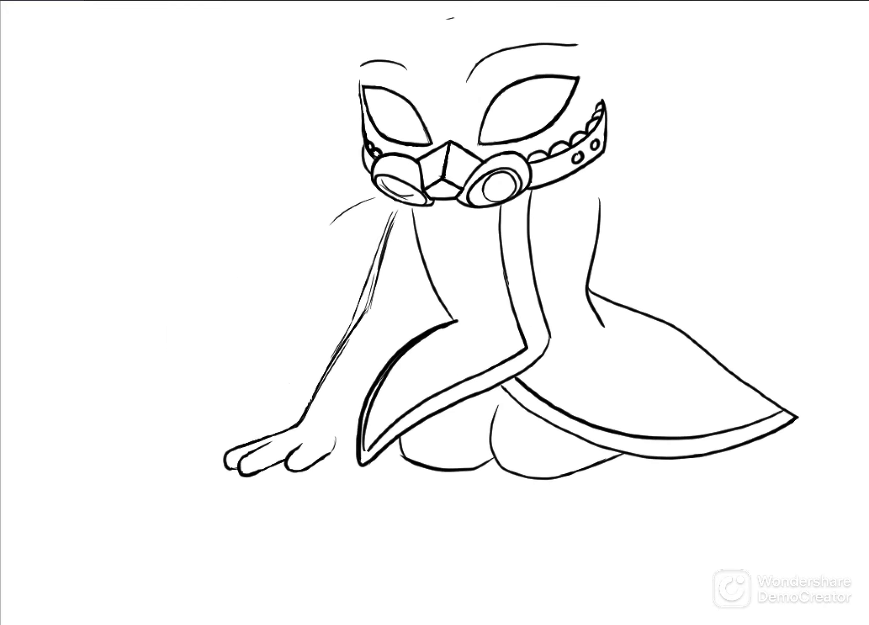
scroll(114, 449, up, 5)
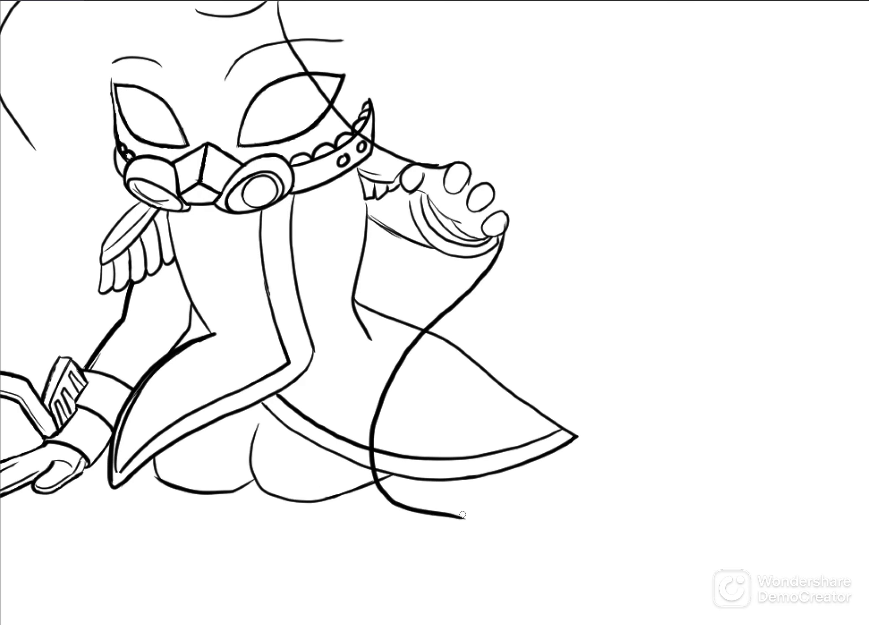
Step: Draw a long hair strand from the top of the head curving down over the mask
scroll(500, 163, up, 3)
scroll(553, 227, down, 3)
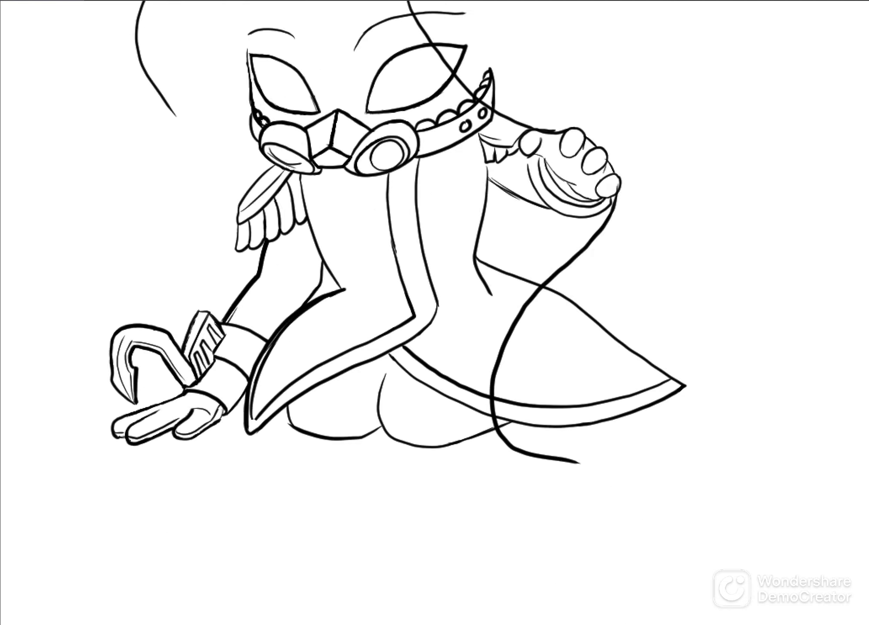
scroll(347, 261, up, 3)
drag(369, 231, 301, 107)
scroll(539, 344, down, 3)
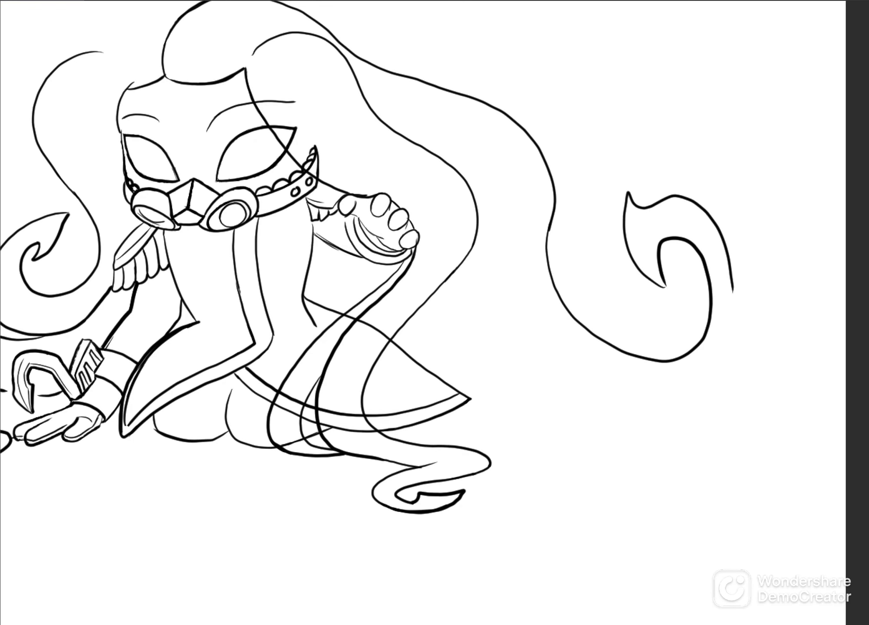
Step: Draw a long hair strand sweeping right, then undo the new lower-right strands
drag(473, 363, 549, 573)
Step: Add short hair strokes, undo the stray ones, and redraw a replacement hair line
scroll(502, 445, down, 3)
key(ctrl+z)
scroll(380, 311, up, 3)
drag(376, 196, 380, 309)
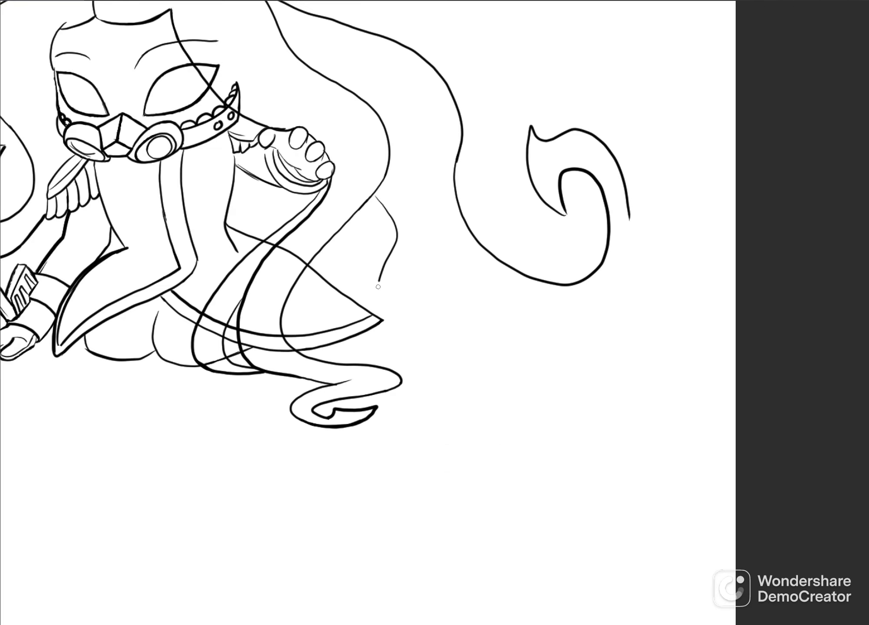
scroll(448, 376, down, 2)
scroll(302, 189, up, 2)
drag(302, 190, 290, 276)
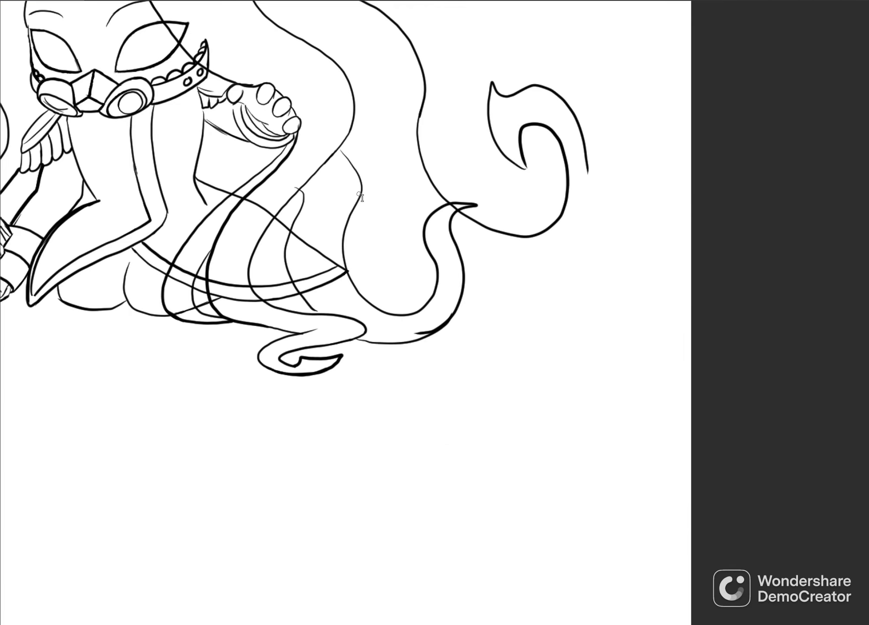
drag(360, 135, 382, 265)
scroll(648, 416, down, 2)
key(ctrl+z)
key(ctrl+z)
drag(429, 331, 565, 369)
scroll(520, 383, up, 2)
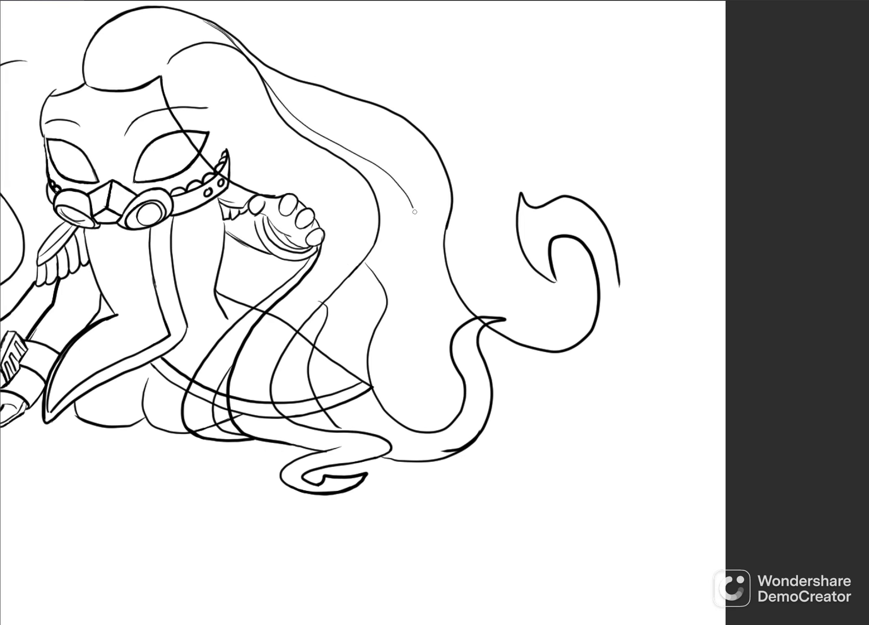
Step: Extend the tail strand into a pointed loop and draw a curled inner stroke inside it
drag(660, 417, 602, 430)
drag(589, 434, 578, 465)
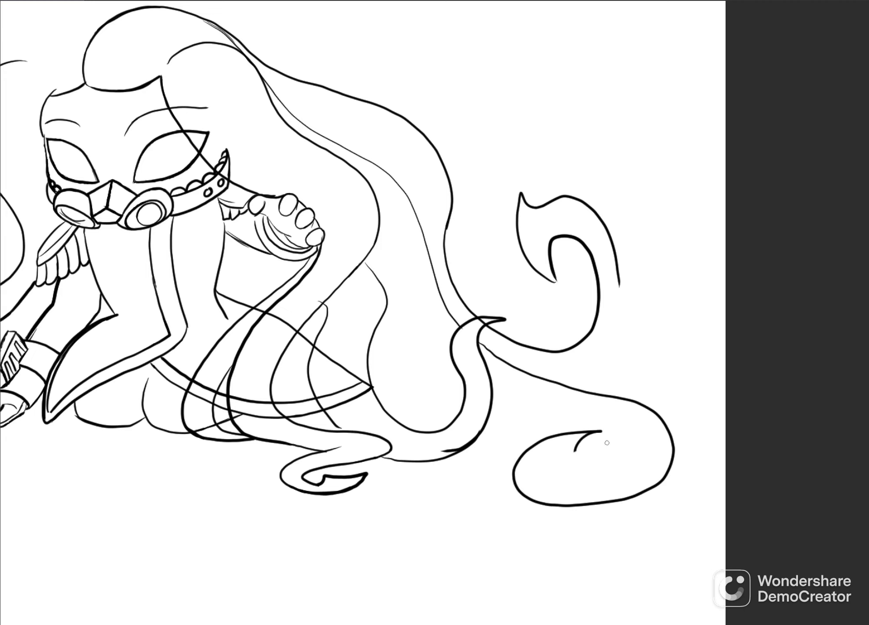
key(ctrl+z)
scroll(583, 448, up, 3)
mouse_move(495, 272)
mouse_down()
mouse_move(437, 380)
mouse_move(470, 306)
mouse_up()
scroll(470, 306, down, 2)
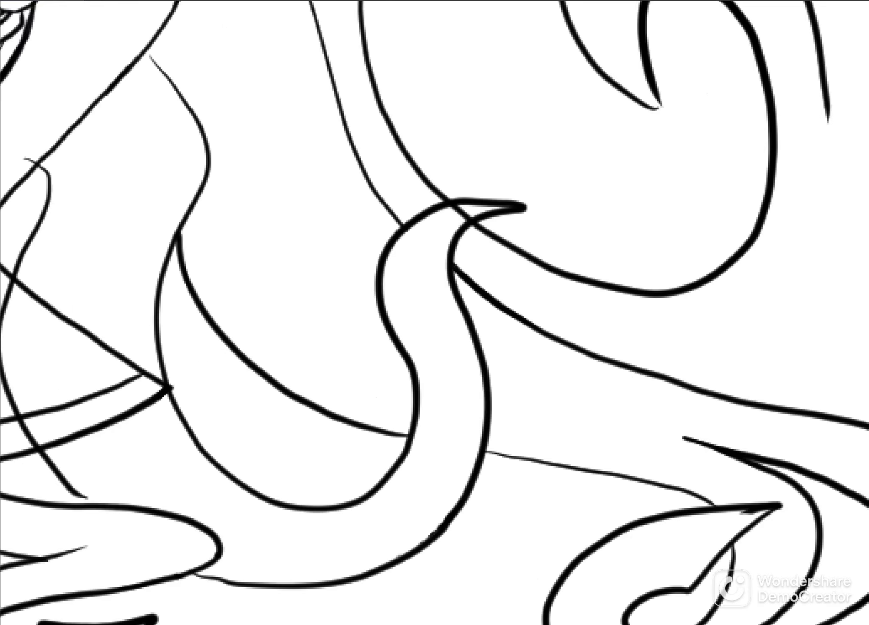
scroll(461, 274, down, 5)
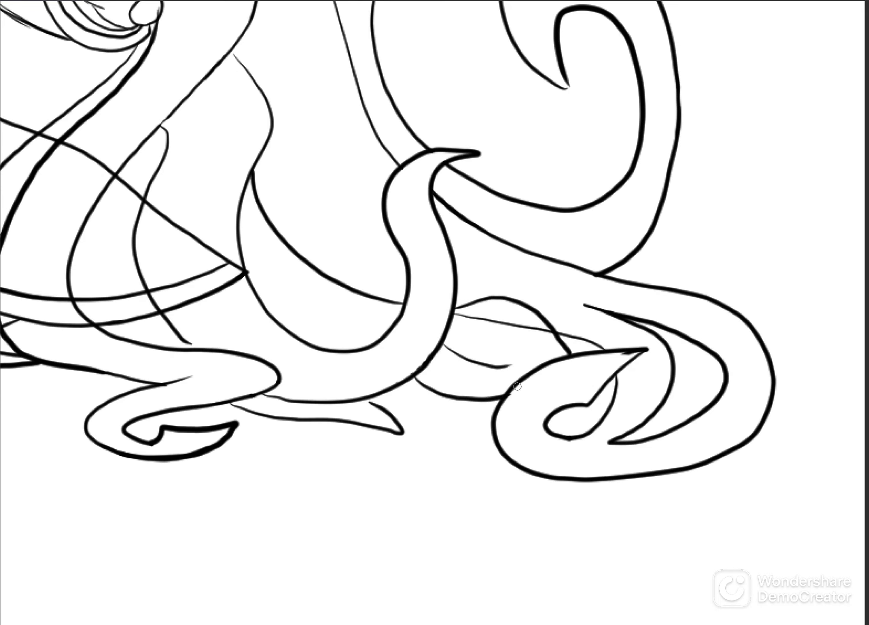
Step: Add a short curved stroke to the lower-right hair tips
scroll(517, 386, down, 5)
scroll(353, 132, up, 5)
drag(443, 245, 480, 275)
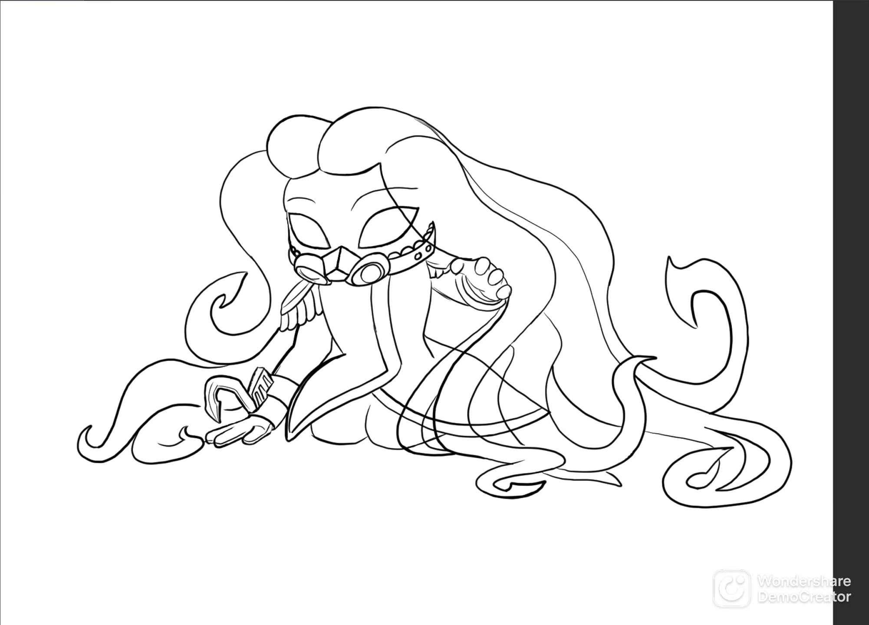
Step: Pan the view to bring the character's upper body and coat front into view
drag(434, 304, 380, 326)
scroll(599, 423, up, 4)
scroll(586, 336, down, 4)
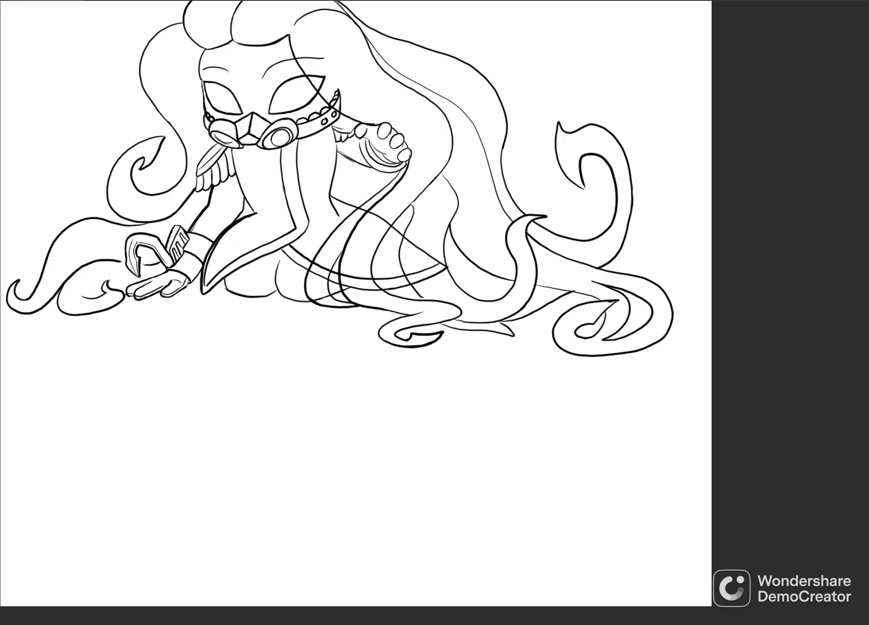
drag(574, 288, 634, 400)
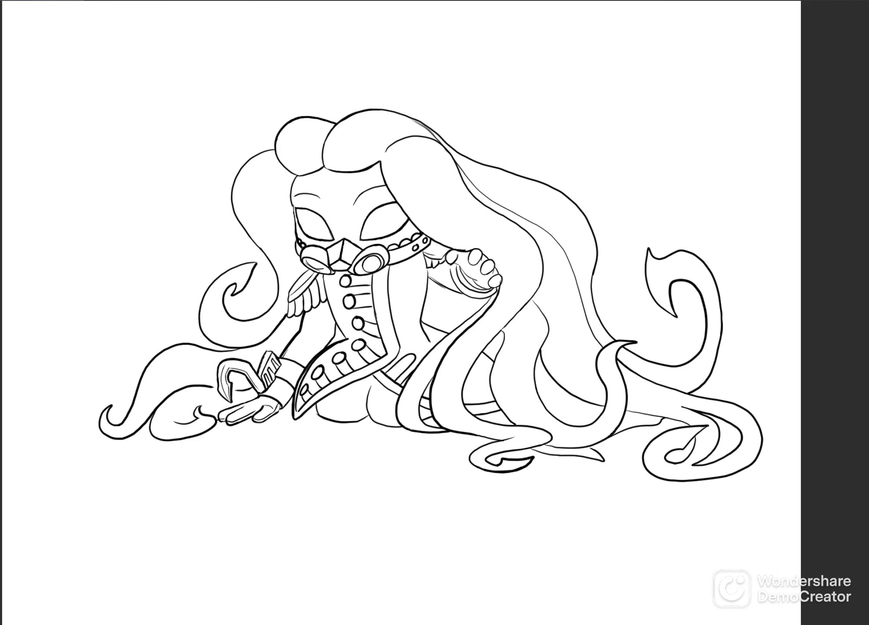
scroll(434, 303, down, 5)
scroll(434, 304, up, 4)
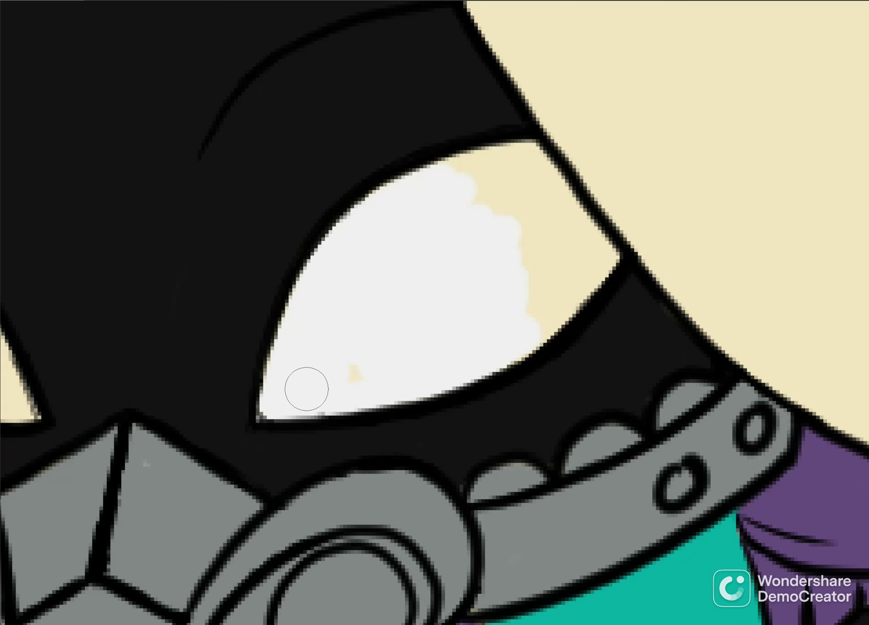
Step: Paint over the cream patch in the right eye and the grey left-eye corner so both eyes are clean white
drag(534, 280, 505, 278)
scroll(81, 190, left, 5)
mouse_move(82, 190)
mouse_down()
mouse_move(166, 222)
mouse_move(317, 333)
mouse_up()
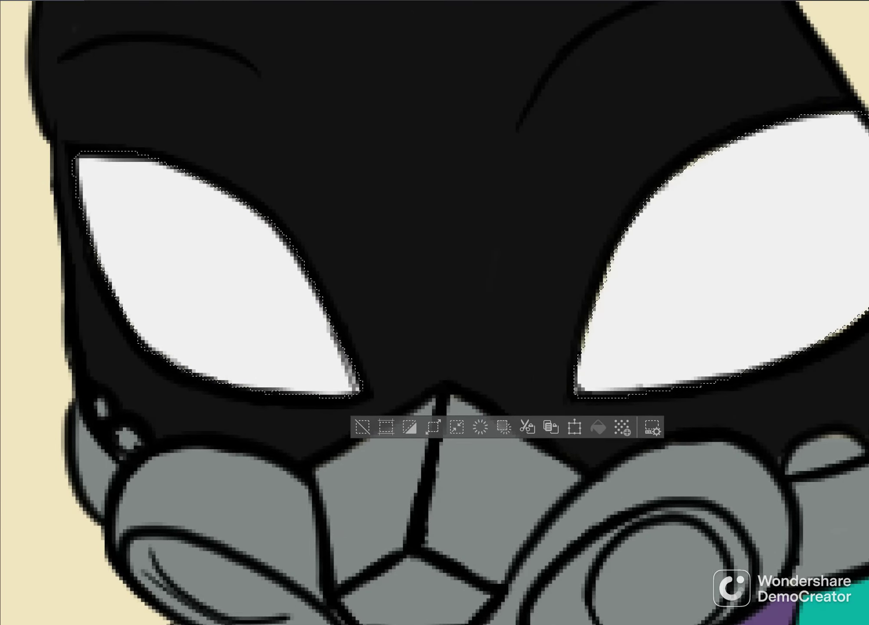
drag(90, 176, 104, 243)
scroll(266, 262, down, 3)
scroll(501, 267, up, 4)
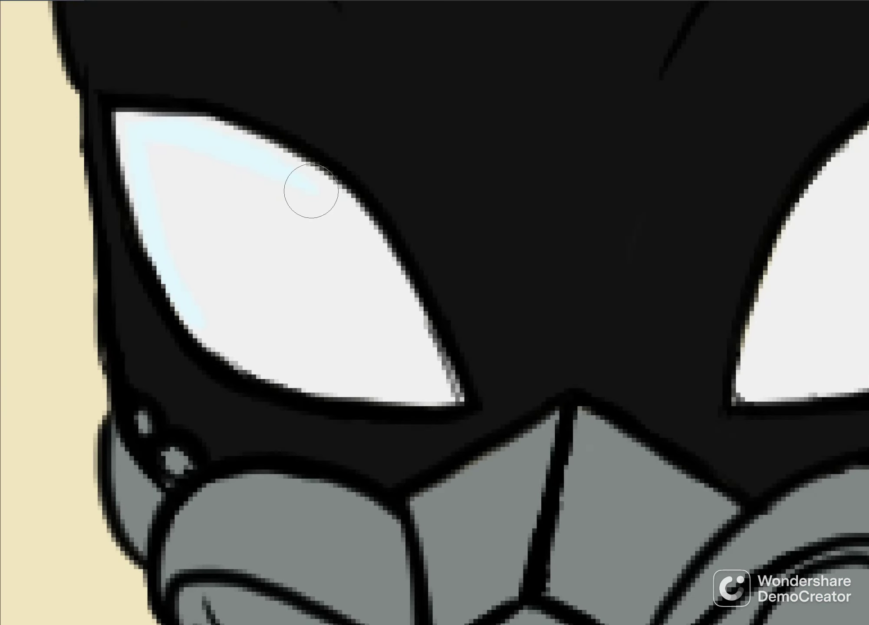
scroll(311, 191, down, 3)
scroll(180, 358, up, 3)
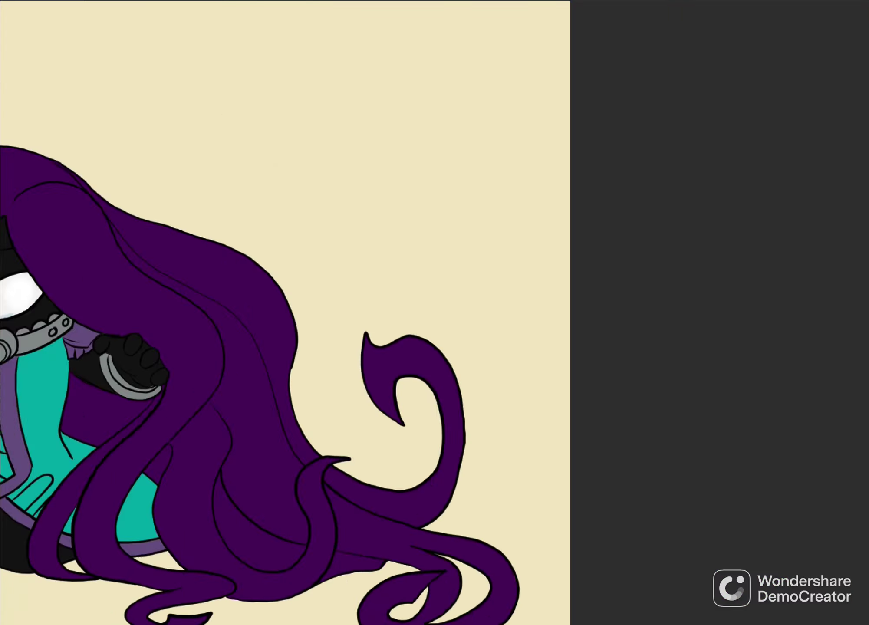
scroll(434, 304, down, 2)
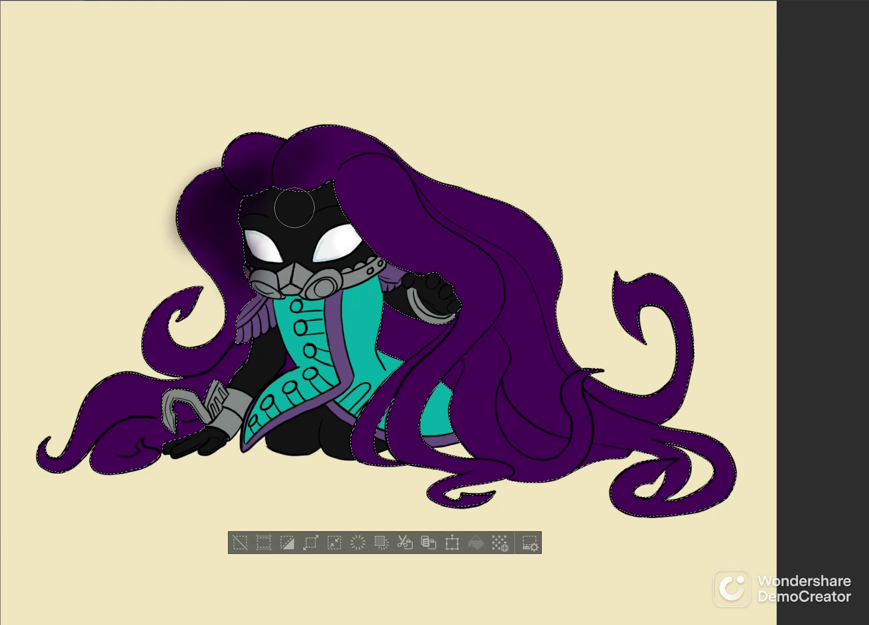
Step: Airbrush dark shading across the hair, then delete the shading inside the hair selection
drag(333, 149, 414, 227)
key(Delete)
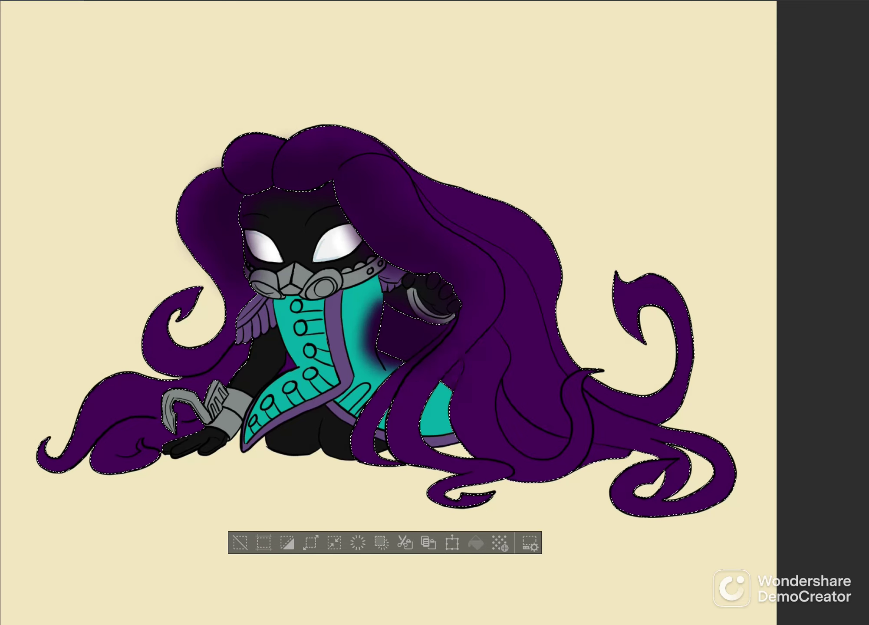
scroll(207, 439, right, 4)
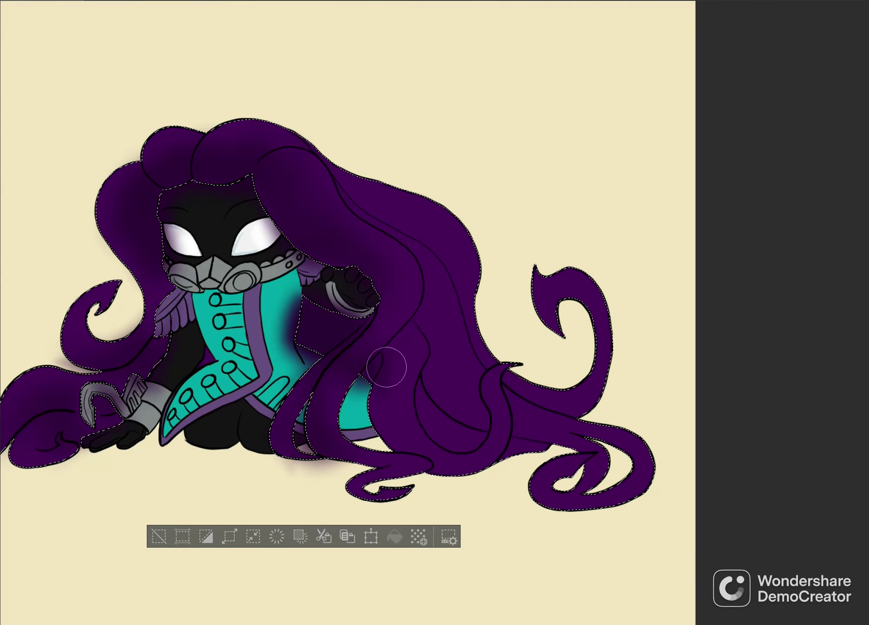
scroll(485, 415, down, 2)
scroll(441, 316, up, 5)
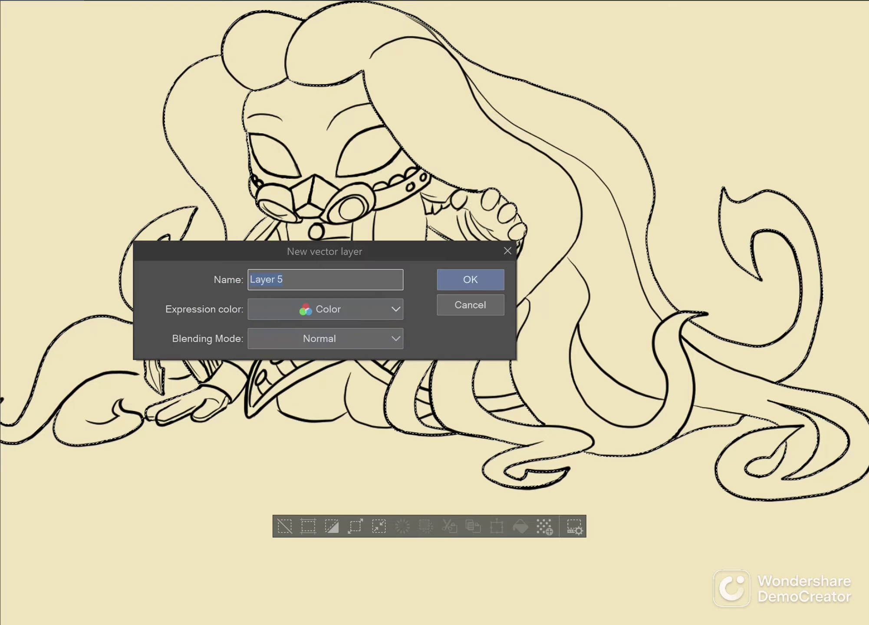
Step: Add a new vector layer, keeping its blending mode at Normal
click(325, 339)
click(326, 338)
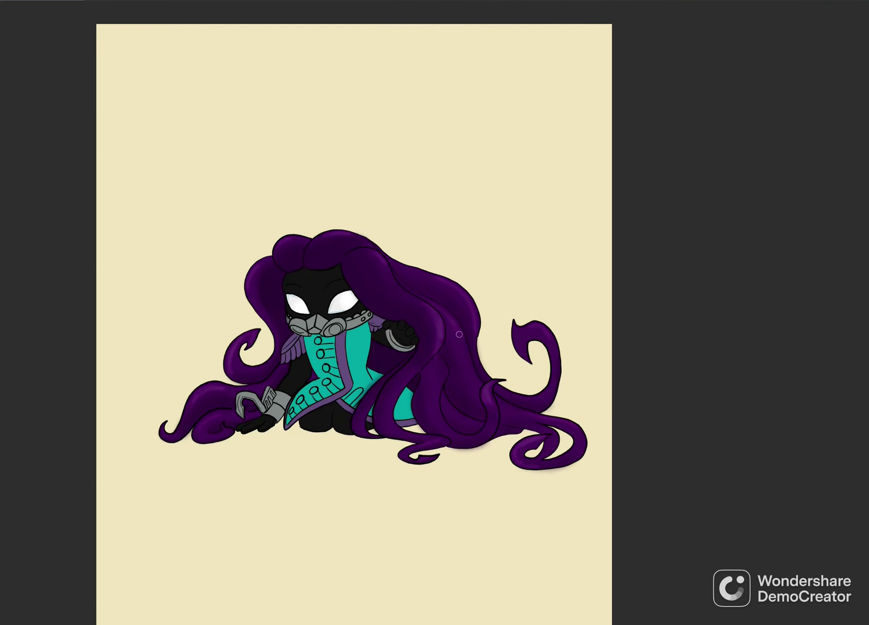
Step: Airbrush extra highlight and shadow strokes onto the lower hair locks
drag(459, 335, 451, 369)
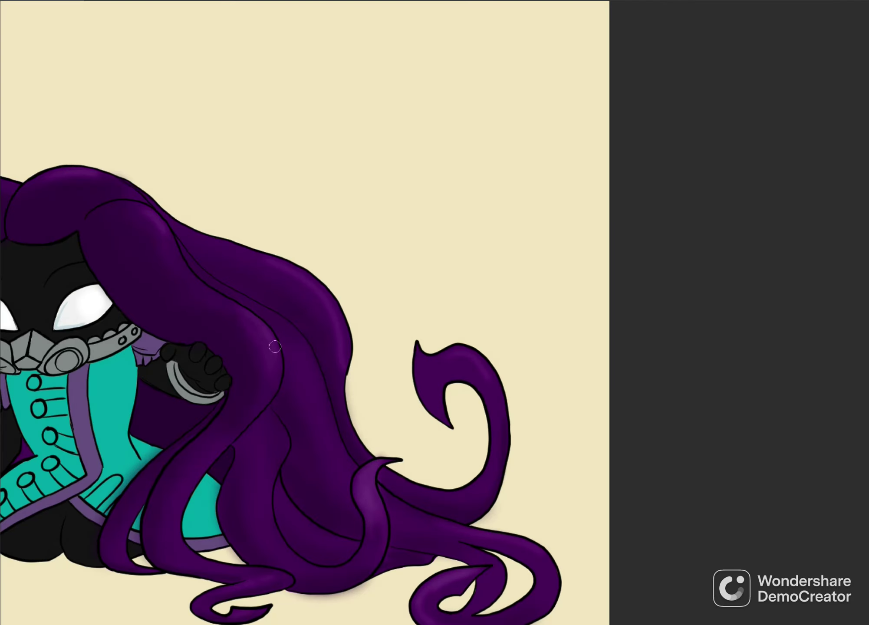
drag(274, 346, 308, 362)
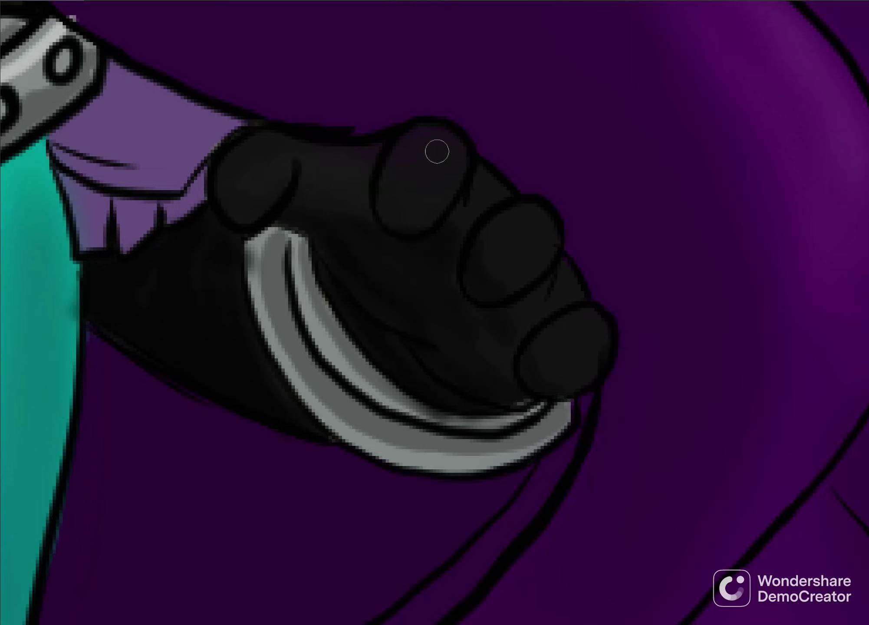
Step: Darken the glove's palm between the knuckles and bring the whole canvas into view
drag(254, 187, 396, 242)
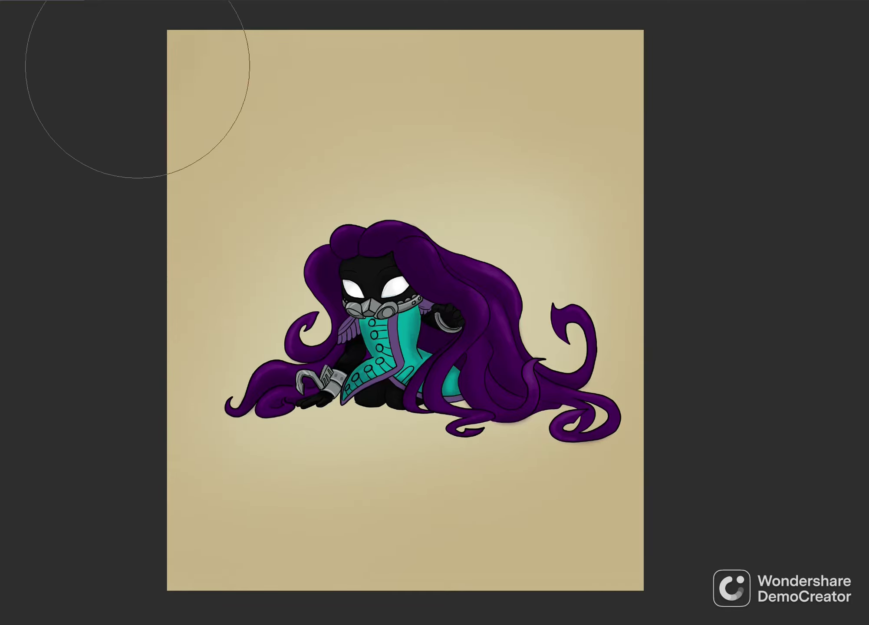
scroll(485, 411, down, 2)
drag(486, 412, 353, 446)
scroll(126, 443, up, 2)
Step: Write a large 'N' and the following letters at the upper left, undoing a stray dark stroke
mouse_move(181, 222)
mouse_down()
mouse_move(200, 170)
mouse_move(186, 152)
mouse_move(202, 243)
mouse_up()
key(ctrl+z)
mouse_move(234, 140)
mouse_down()
mouse_move(234, 196)
mouse_move(237, 184)
mouse_up()
Step: Finish the remaining letters so the upper left reads 'Nightdrop' in black
drag(223, 159, 278, 114)
mouse_move(280, 160)
mouse_down()
mouse_move(306, 147)
mouse_move(310, 183)
mouse_up()
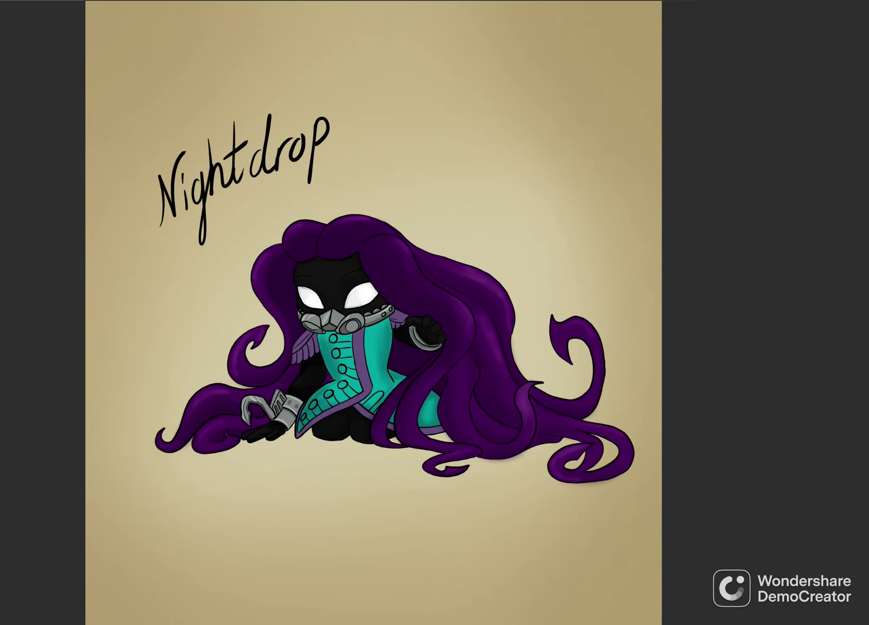